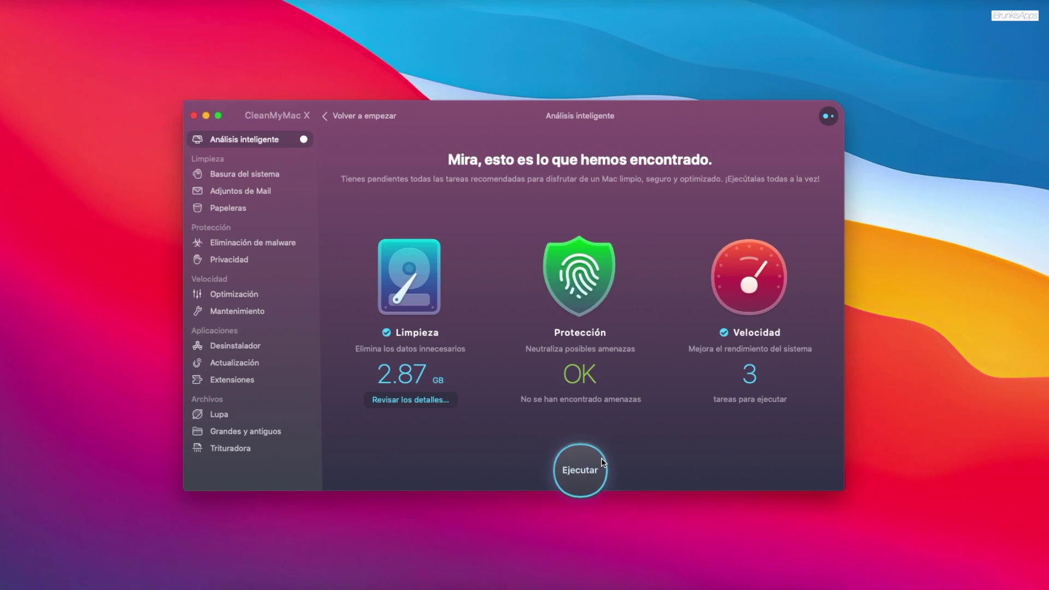
Run all recommended Análisis inteligente tasks, quitting Firefox so its related items can be cleaned, and close the reopened Firefox window.
{"action": "left_click", "coordinate": [601, 458]}
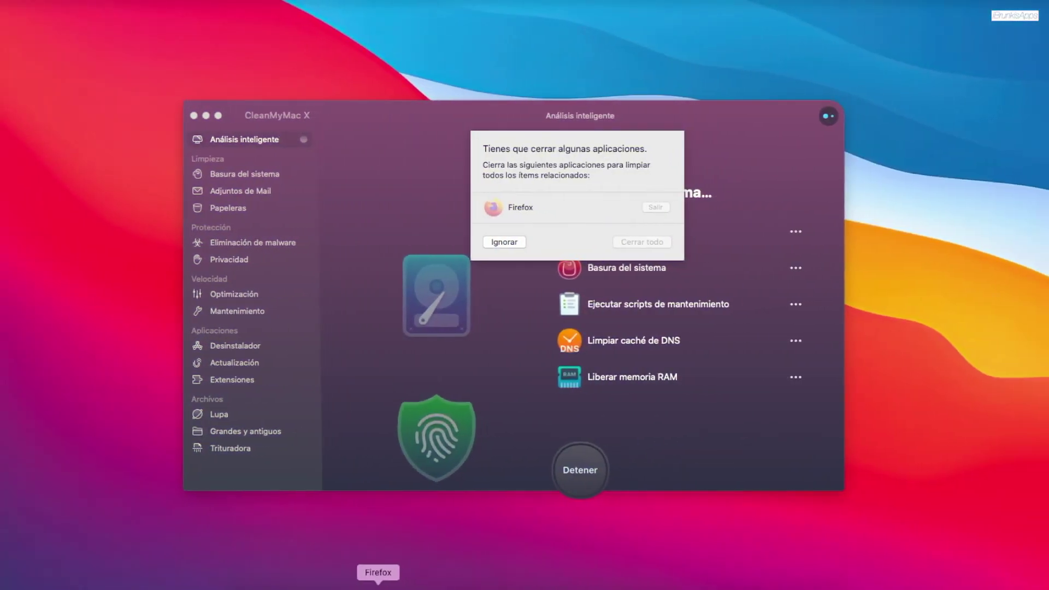
{"action": "right_click", "coordinate": [375, 580]}
{"action": "left_click", "coordinate": [392, 565]}
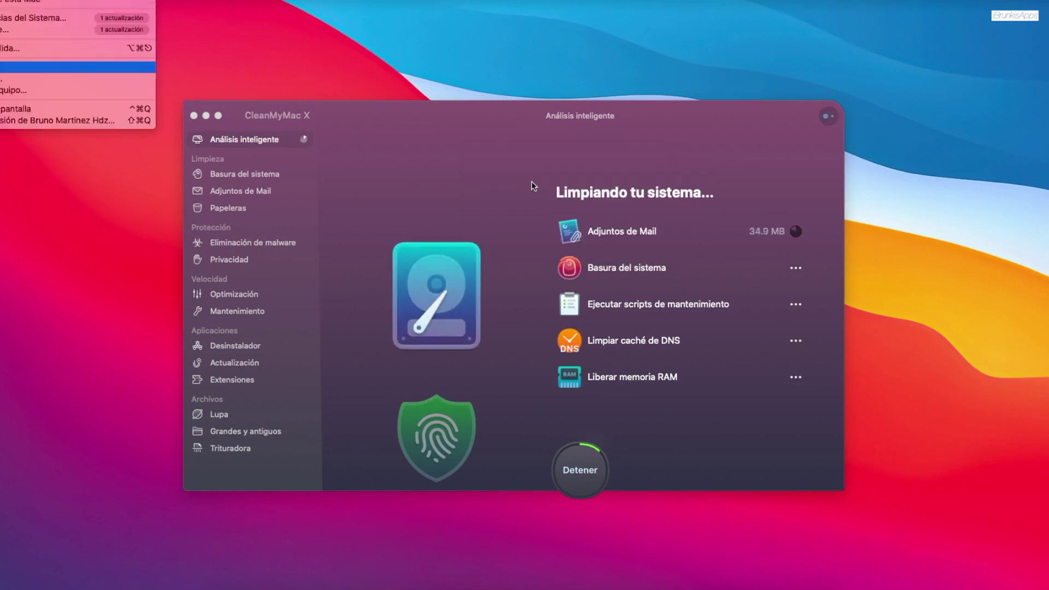
{"action": "left_click", "coordinate": [533, 185]}
{"action": "left_click", "coordinate": [554, 197]}
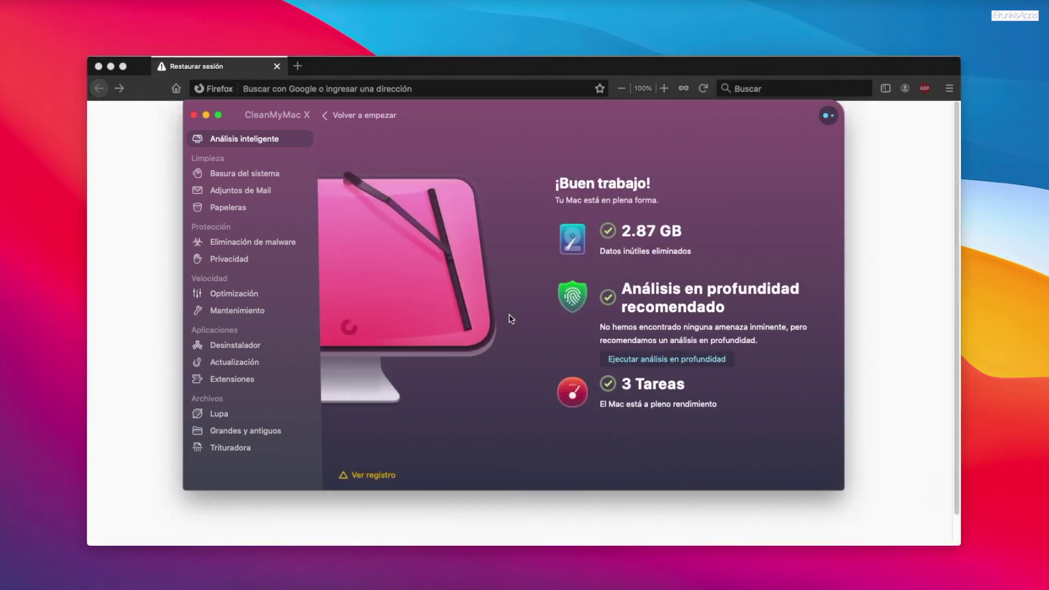
{"action": "left_click", "coordinate": [98, 66]}
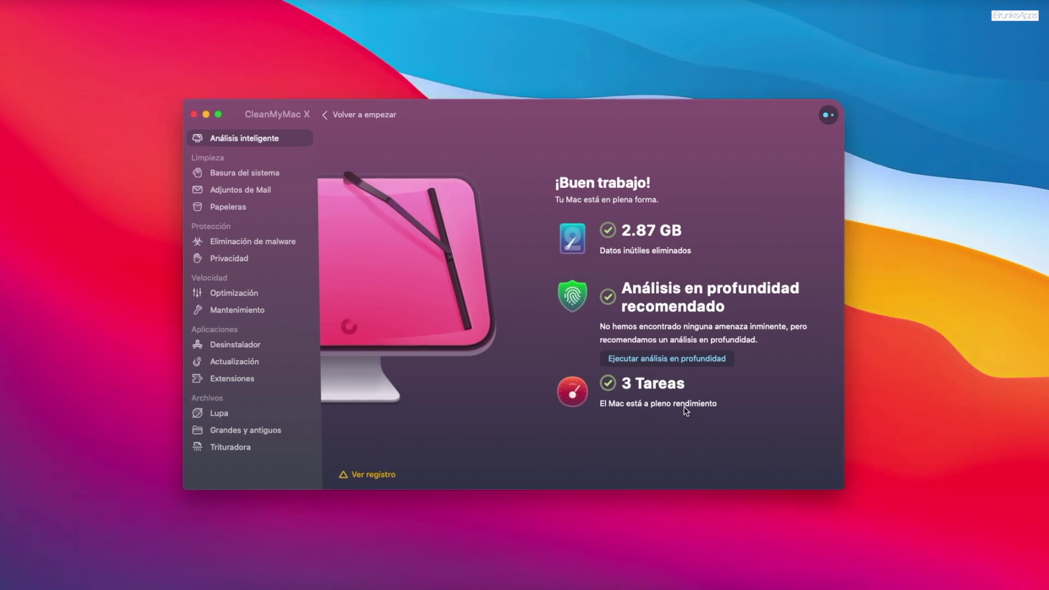
Analyse the system junk in Basura del sistema and clean the preselected items.
{"action": "left_click", "coordinate": [245, 173]}
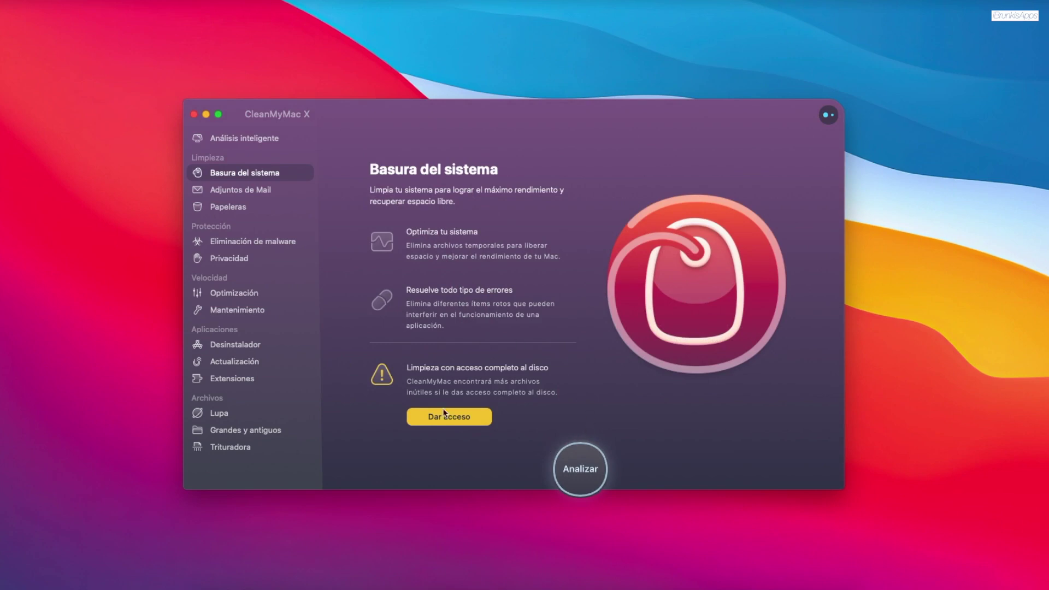
{"action": "left_click", "coordinate": [578, 453]}
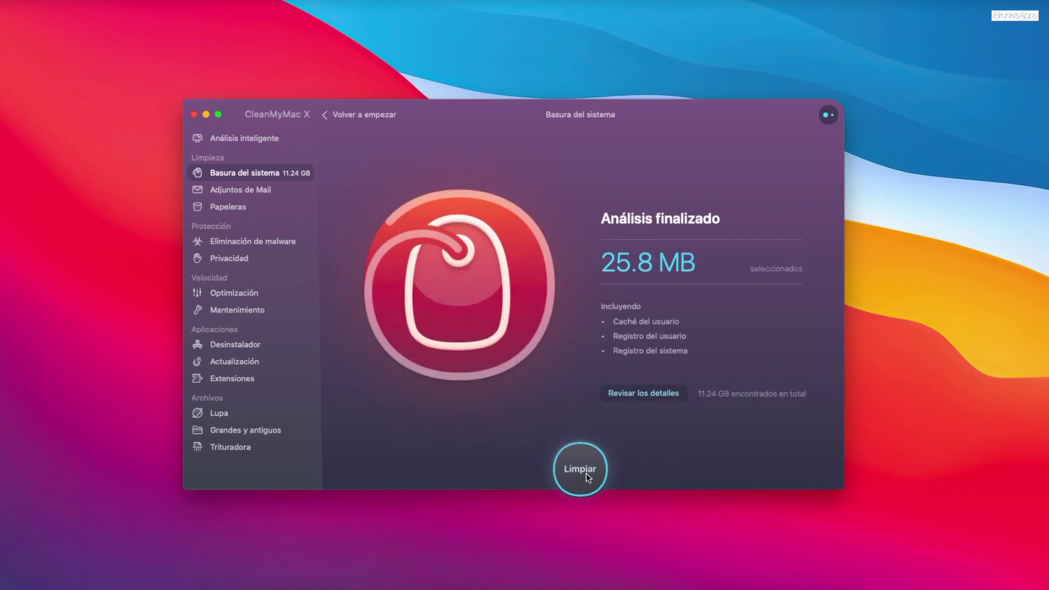
{"action": "left_click", "coordinate": [588, 478]}
{"action": "left_click", "coordinate": [655, 207]}
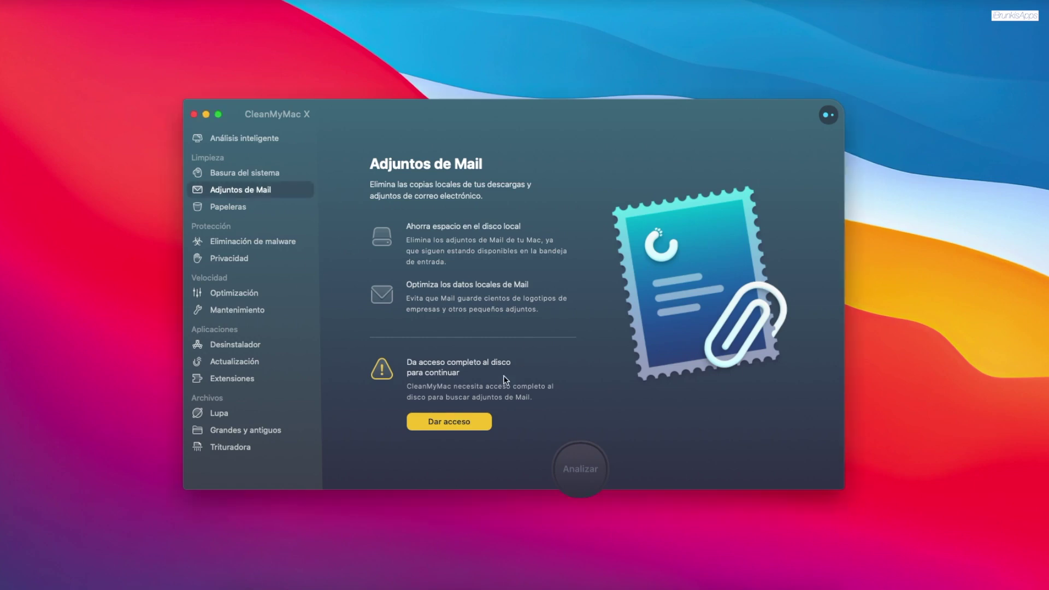
Look through the Papeleras, Eliminación de malware and Privacidad modules.
{"action": "left_click", "coordinate": [248, 207]}
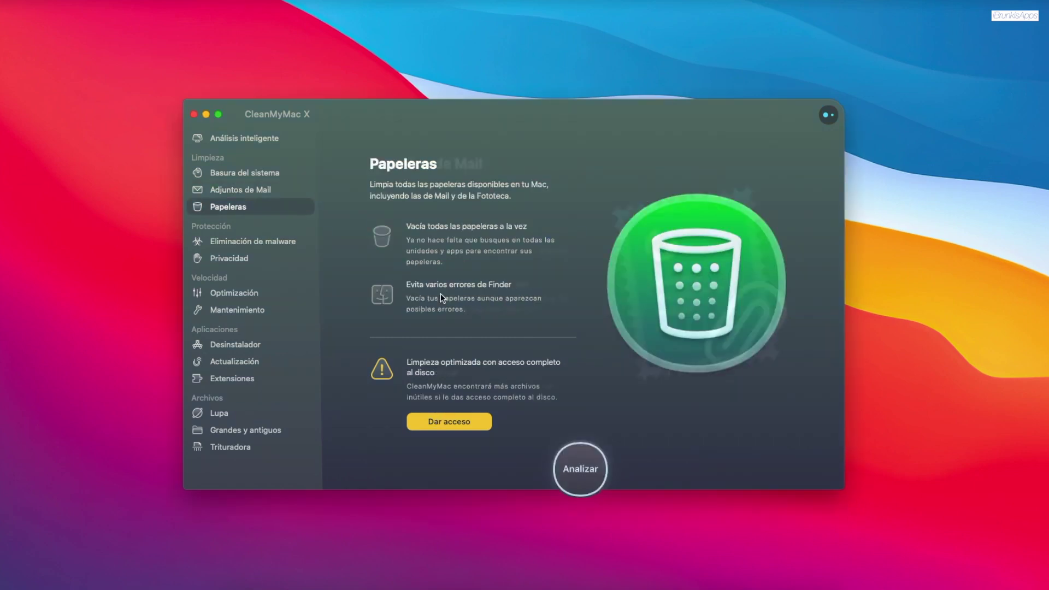
{"action": "left_click", "coordinate": [240, 241]}
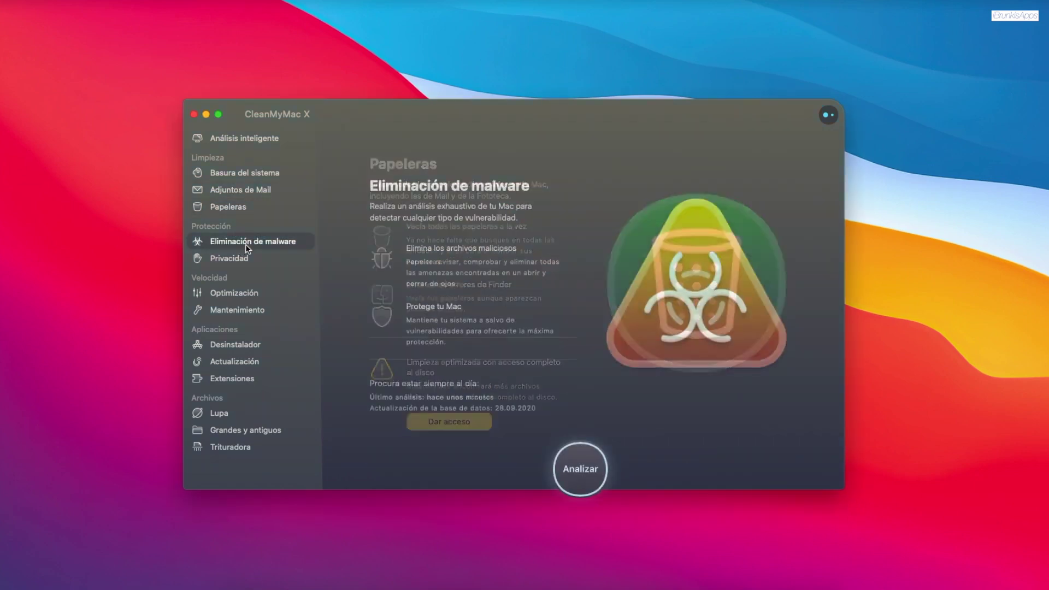
{"action": "left_click", "coordinate": [236, 259]}
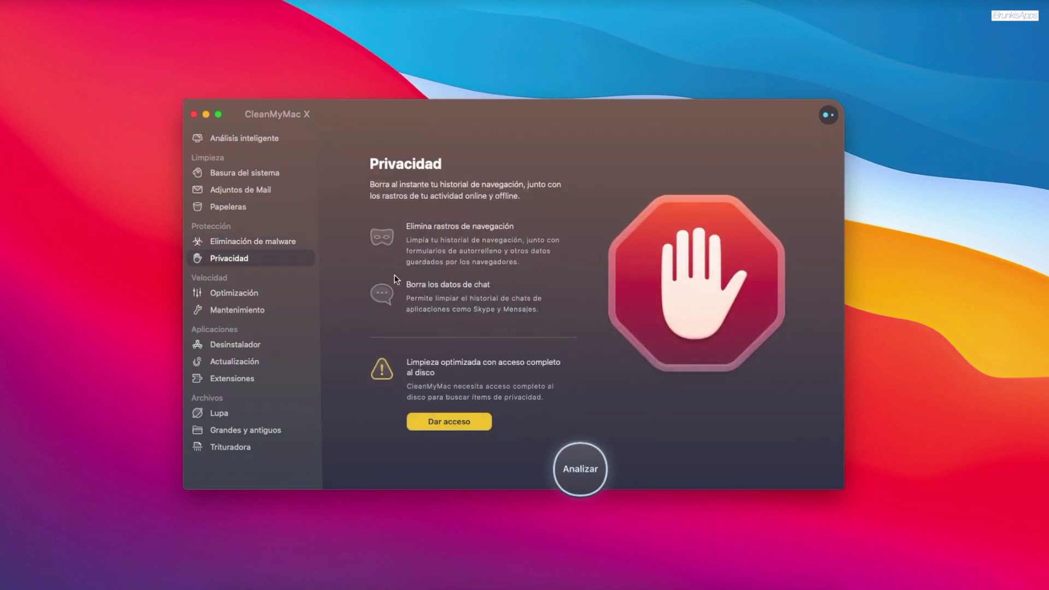
In Optimización, select the launch agents SetappUpdater, SetappLauncher, Setapp, PT.updd and Microsoft AutoUpdate Agente.
{"action": "left_click", "coordinate": [270, 297]}
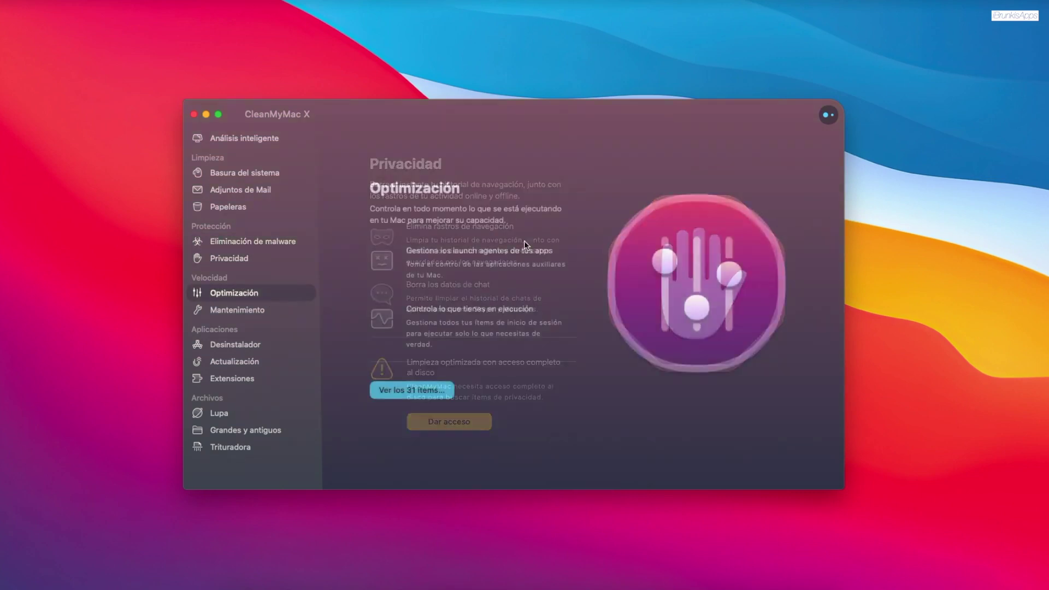
{"action": "left_click", "coordinate": [410, 389]}
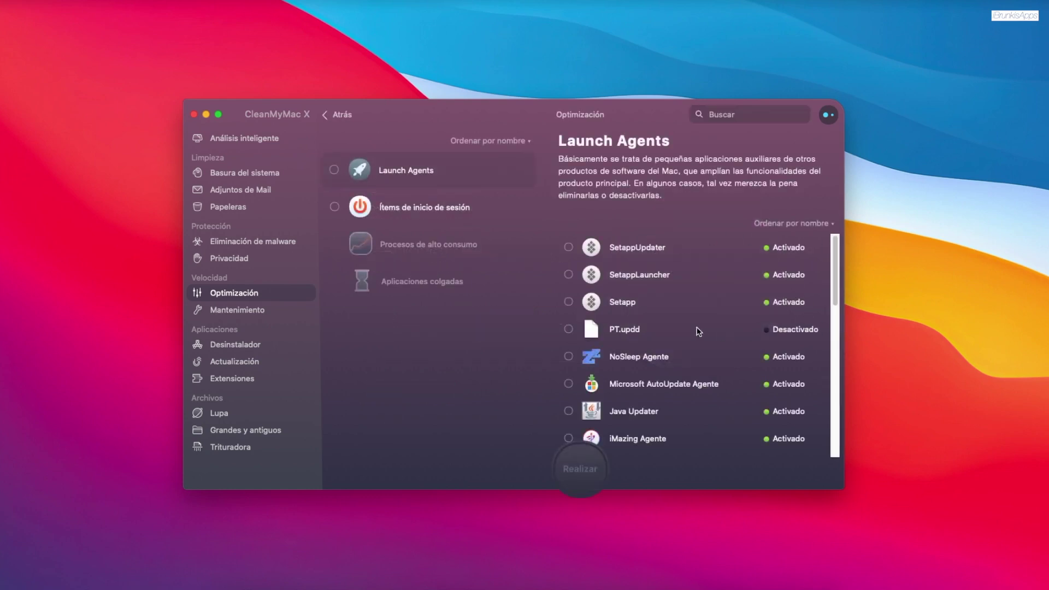
{"action": "left_click", "coordinate": [568, 247]}
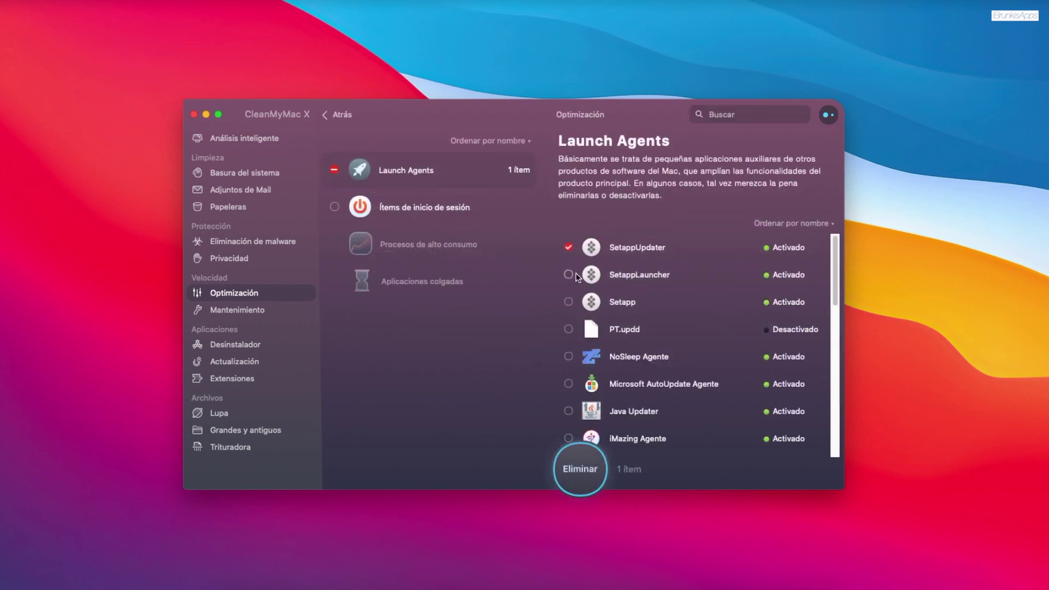
{"action": "left_click", "coordinate": [569, 275]}
{"action": "left_click", "coordinate": [569, 302]}
{"action": "left_click", "coordinate": [568, 329]}
{"action": "scroll", "coordinate": [580, 363], "scroll_direction": "down", "scroll_amount": 1}
{"action": "left_click", "coordinate": [568, 361]}
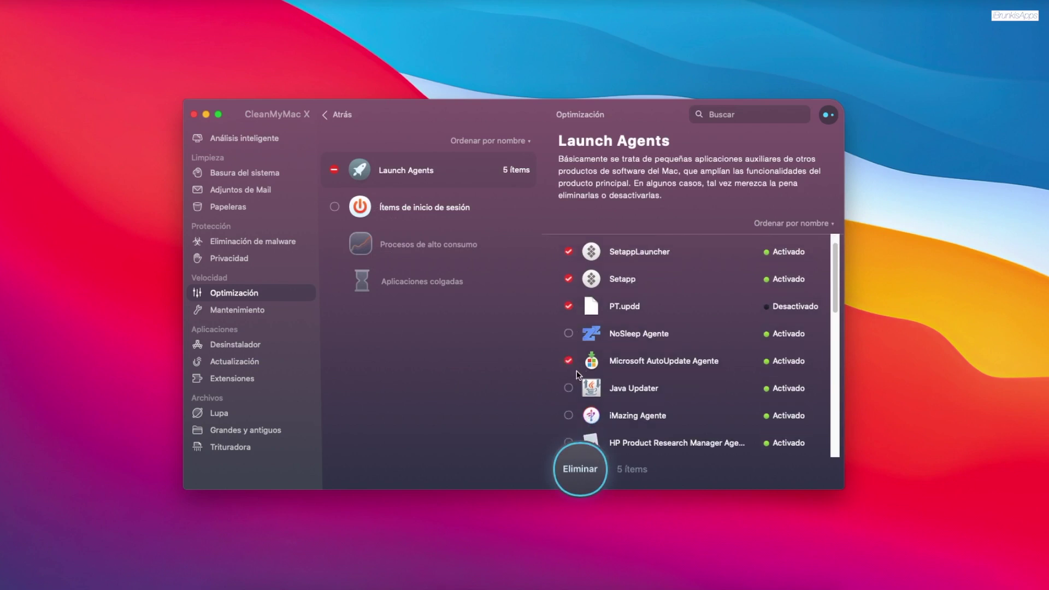
Add the iMazing, Java Updater, both HP Manager and Creative Cloud launch agents to the selection and review the whole list.
{"action": "scroll", "coordinate": [571, 373], "scroll_direction": "down", "scroll_amount": 2}
{"action": "left_click", "coordinate": [569, 376]}
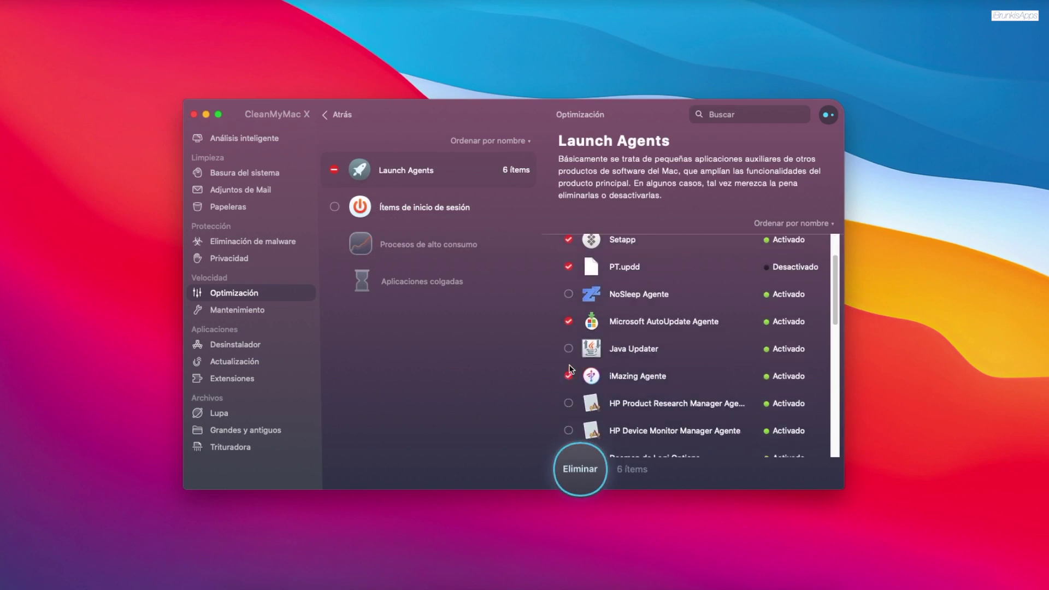
{"action": "left_click", "coordinate": [569, 348]}
{"action": "scroll", "coordinate": [571, 361], "scroll_direction": "down", "scroll_amount": 2}
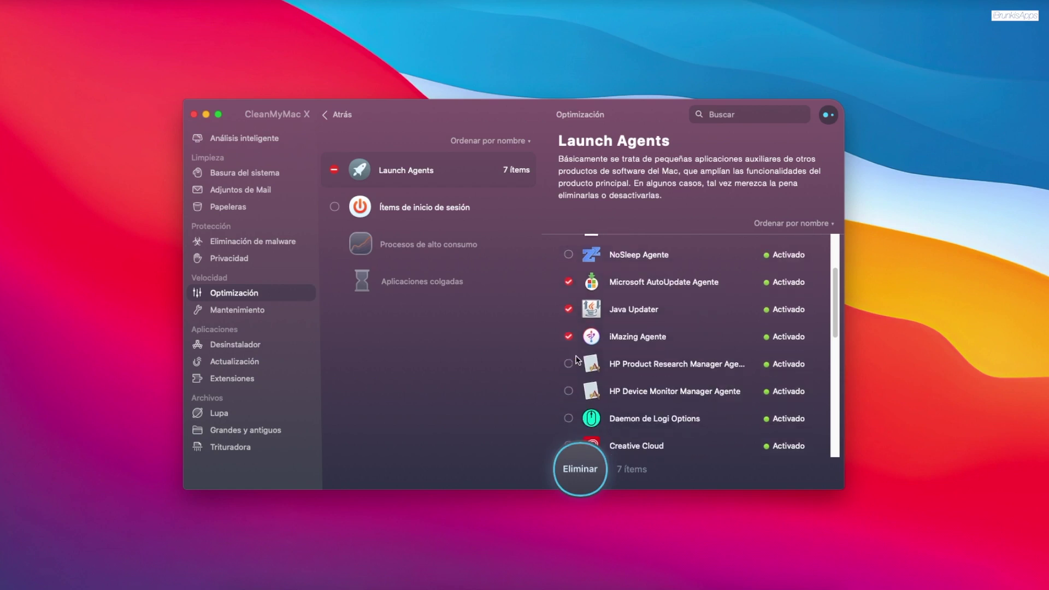
{"action": "left_click", "coordinate": [568, 419]}
{"action": "left_click", "coordinate": [568, 391]}
{"action": "left_click", "coordinate": [568, 364]}
{"action": "left_click", "coordinate": [568, 419]}
{"action": "scroll", "coordinate": [586, 330], "scroll_direction": "down", "scroll_amount": 5}
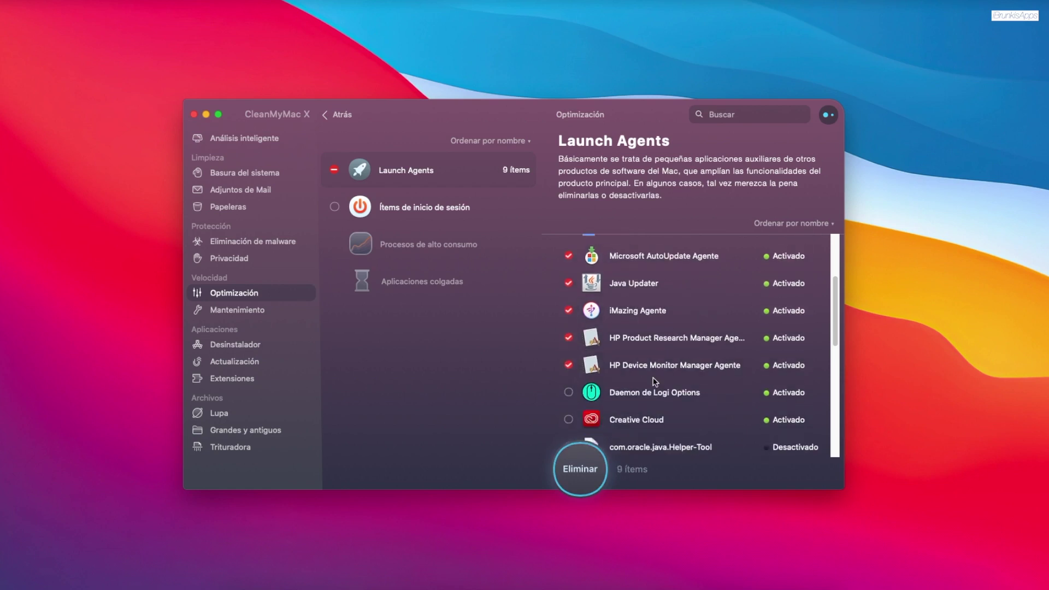
{"action": "left_click", "coordinate": [568, 316]}
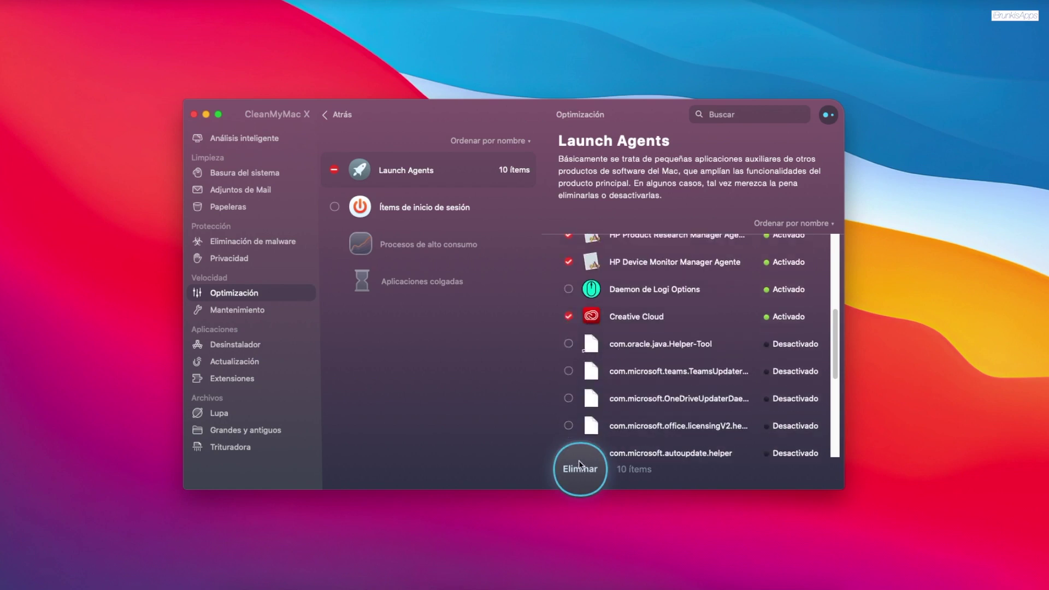
{"action": "scroll", "coordinate": [638, 387], "scroll_direction": "down", "scroll_amount": 2}
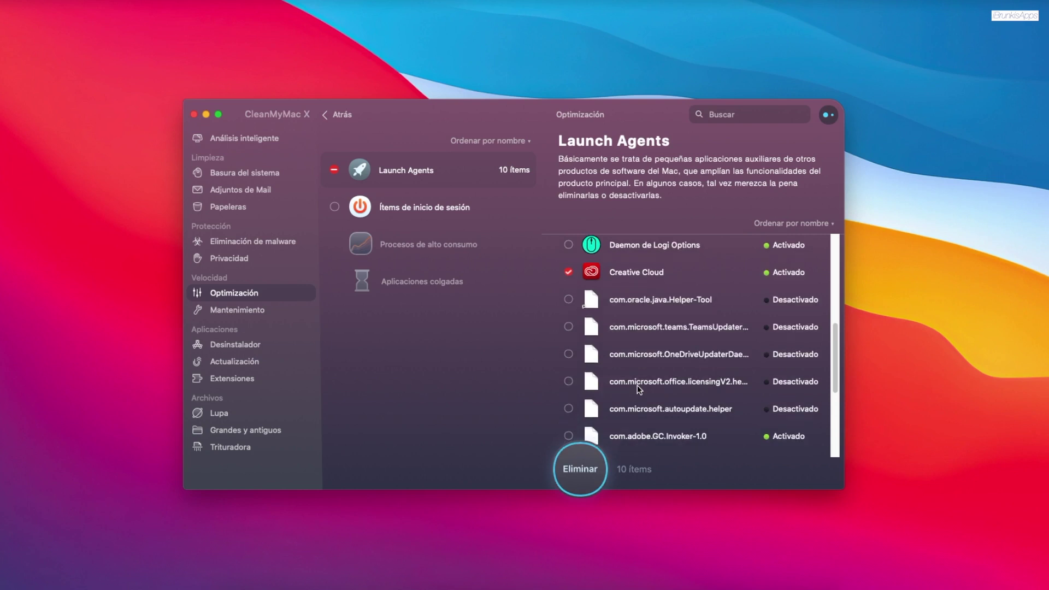
{"action": "scroll", "coordinate": [638, 387], "scroll_direction": "down", "scroll_amount": 7}
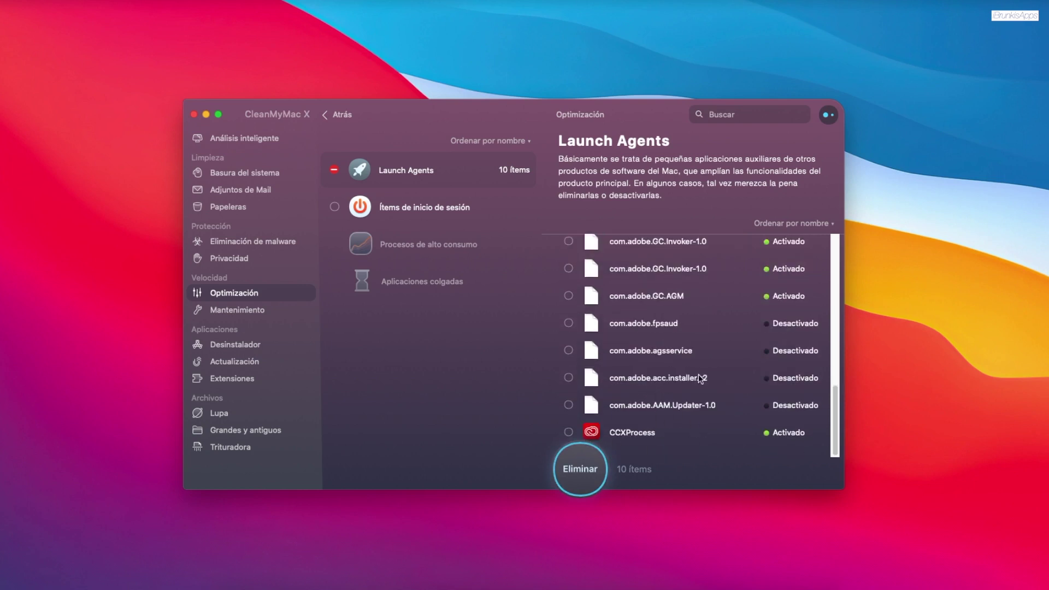
{"action": "scroll", "coordinate": [638, 391], "scroll_direction": "up", "scroll_amount": 10}
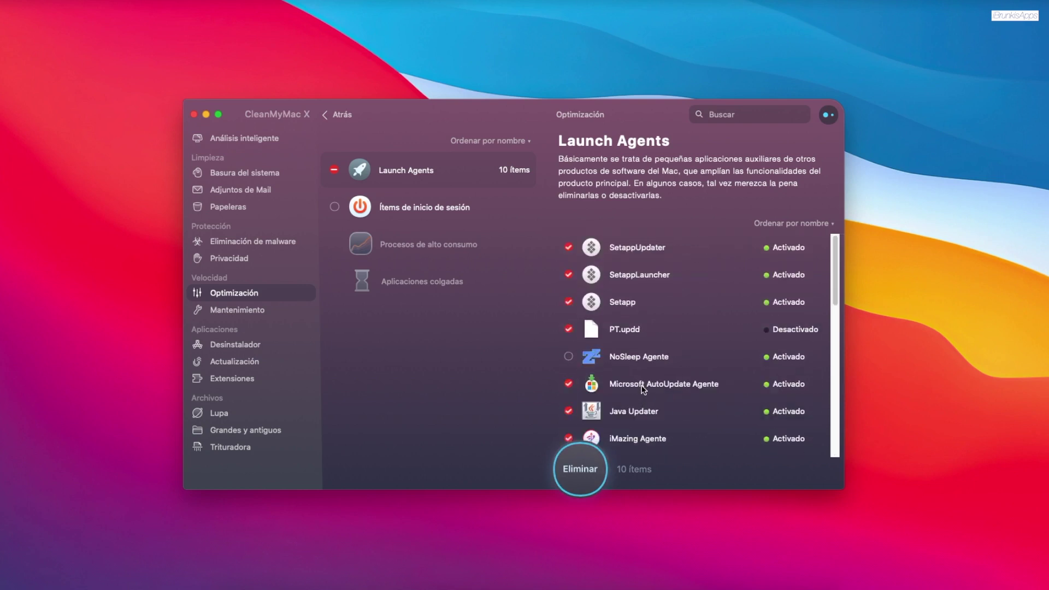
Run the maintenance tasks Liberar memoria RAM and Libera espacio eliminable.
{"action": "left_click", "coordinate": [267, 311]}
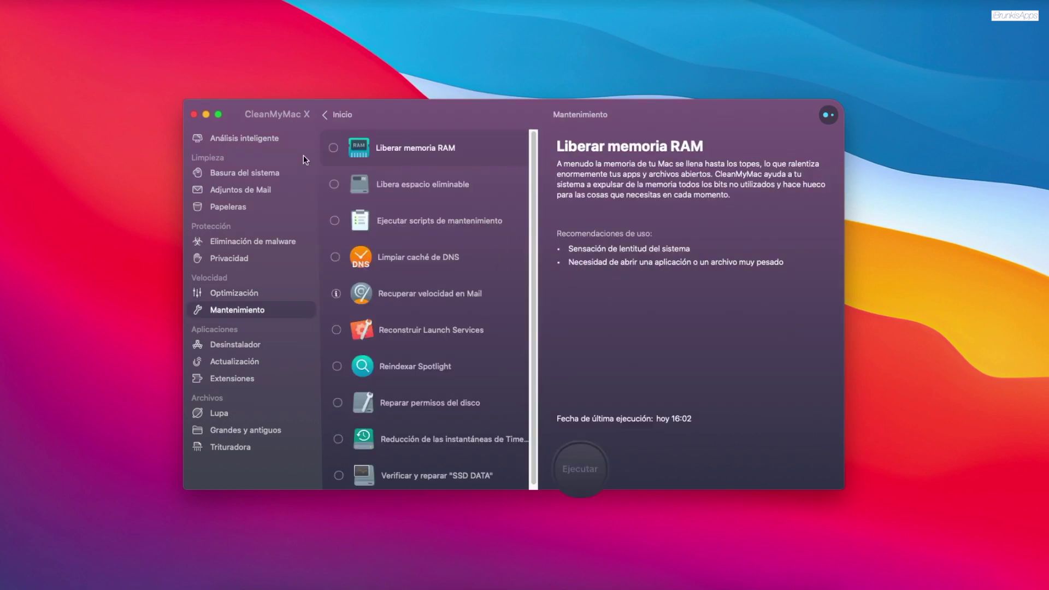
{"action": "left_click", "coordinate": [333, 148]}
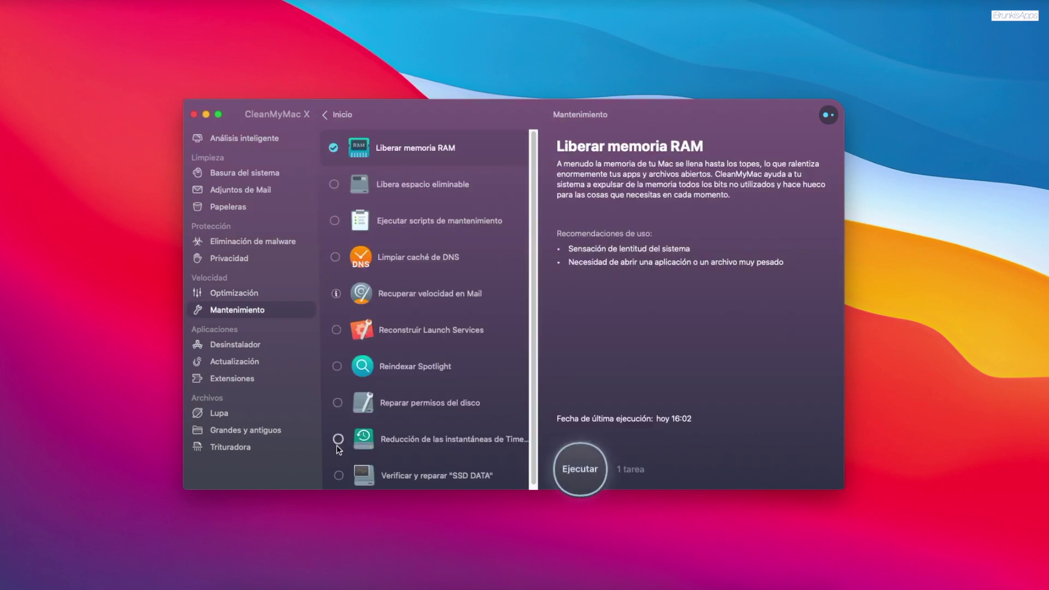
{"action": "left_click", "coordinate": [336, 192]}
{"action": "left_click", "coordinate": [582, 469]}
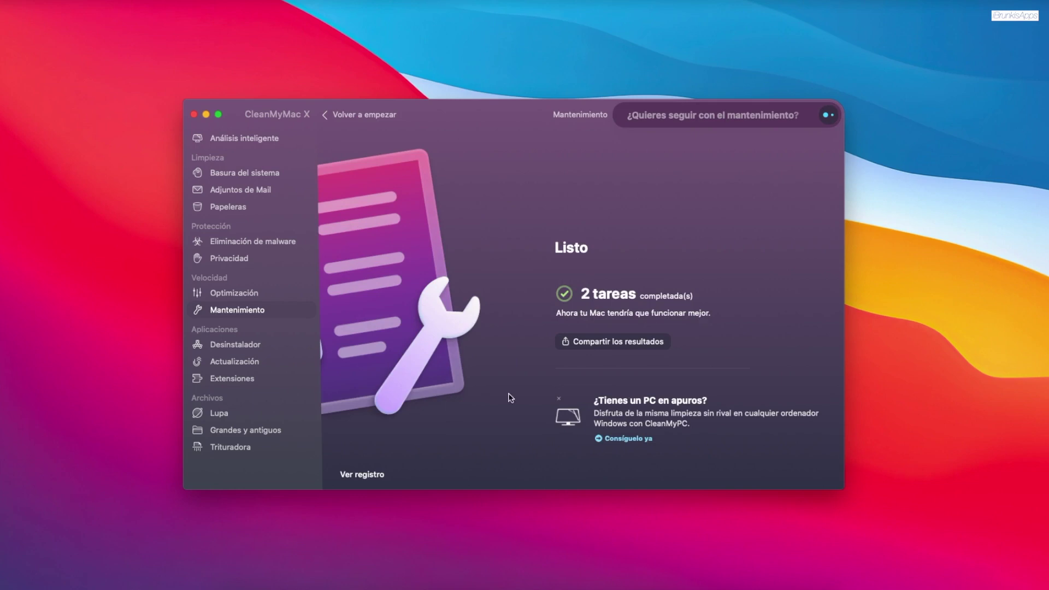
Uninstall zoom.us and VLC with the Desinstalador after reviewing the list of all installed applications.
{"action": "left_click", "coordinate": [259, 344]}
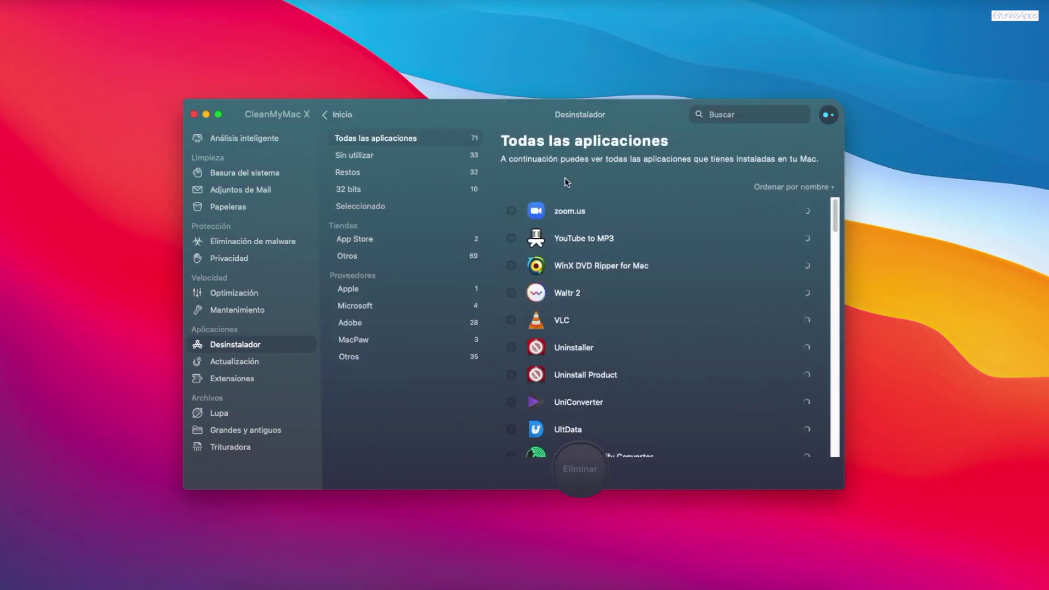
{"action": "left_click", "coordinate": [511, 212]}
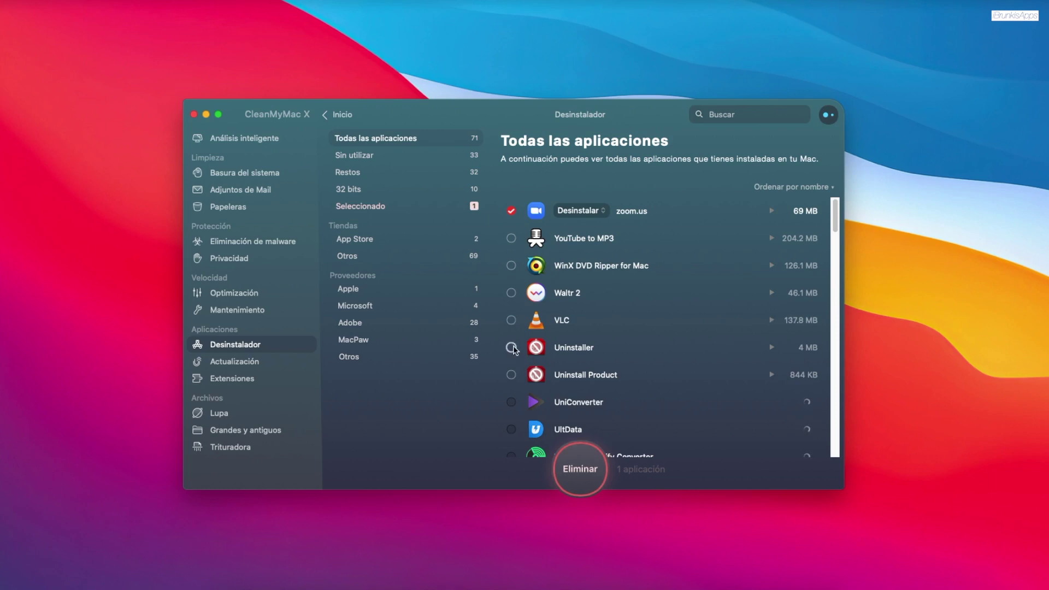
{"action": "left_click", "coordinate": [511, 320]}
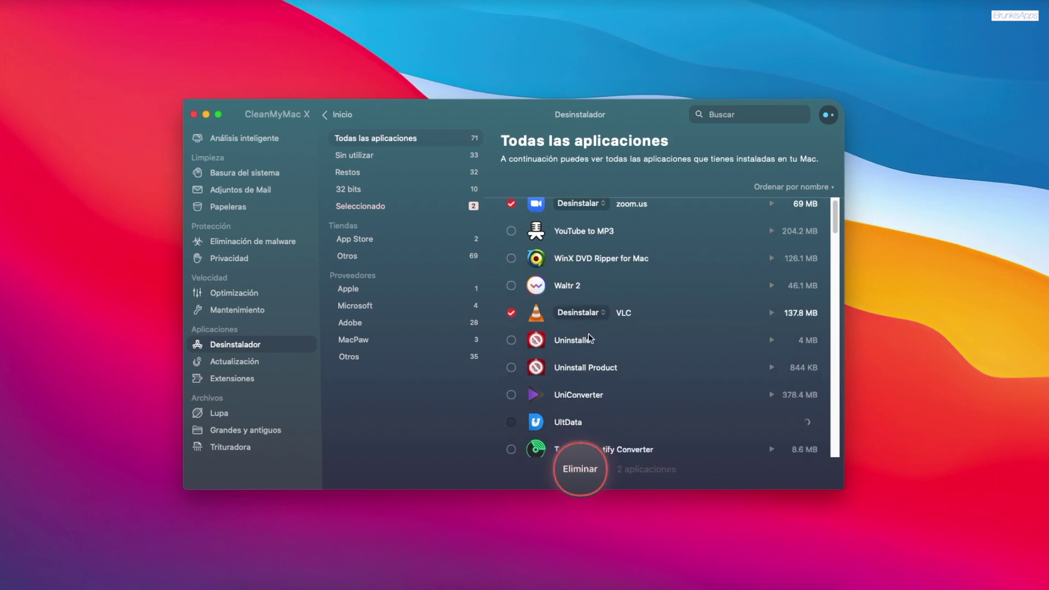
{"action": "scroll", "coordinate": [578, 346], "scroll_direction": "down", "scroll_amount": 2}
{"action": "scroll", "coordinate": [578, 346], "scroll_direction": "down", "scroll_amount": 10}
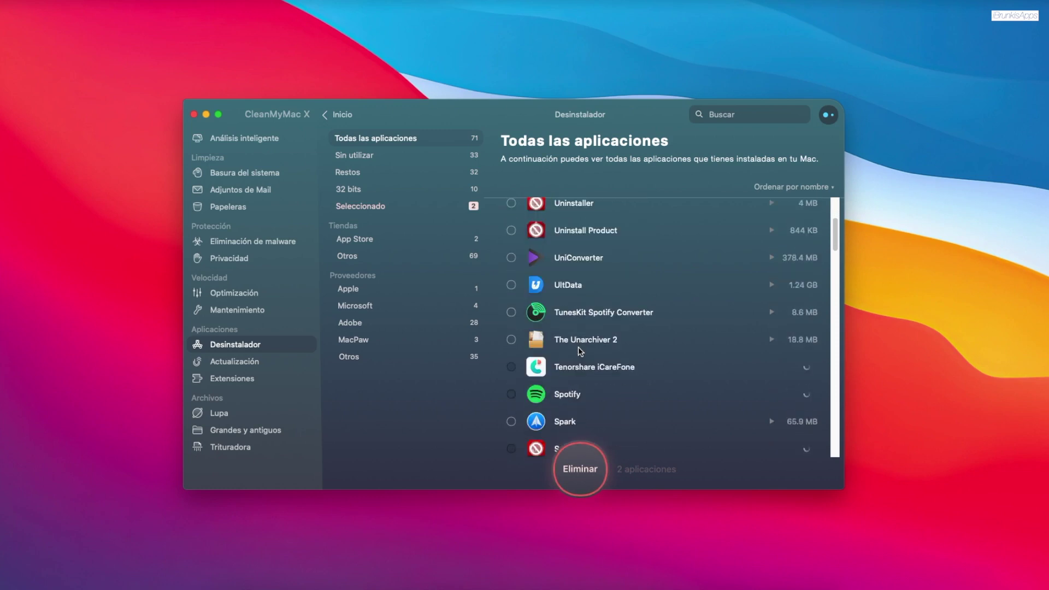
{"action": "scroll", "coordinate": [578, 346], "scroll_direction": "down", "scroll_amount": 4}
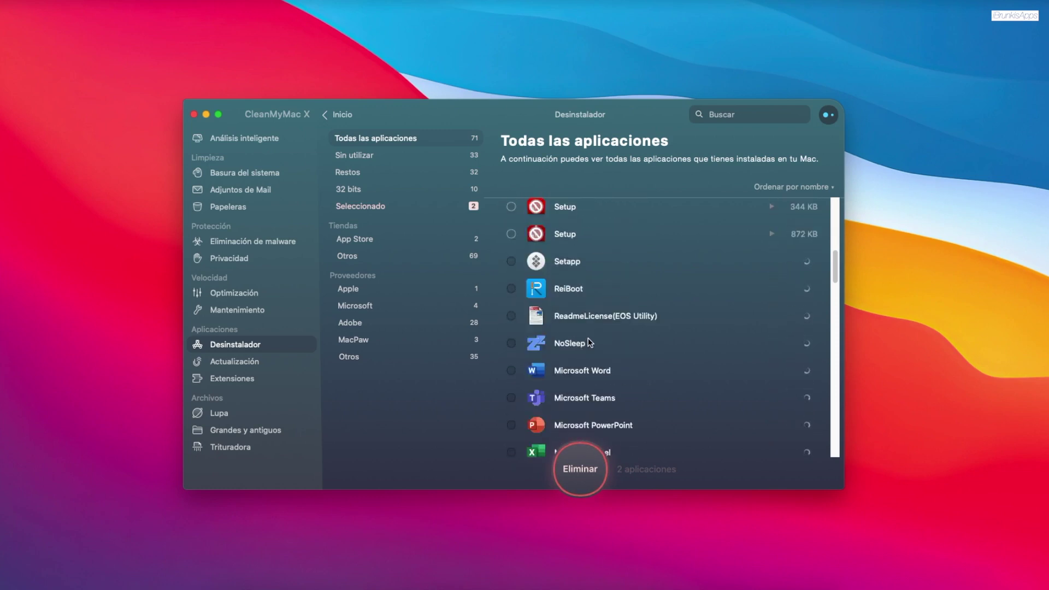
{"action": "scroll", "coordinate": [587, 337], "scroll_direction": "down", "scroll_amount": 1}
{"action": "scroll", "coordinate": [587, 338], "scroll_direction": "down", "scroll_amount": 15}
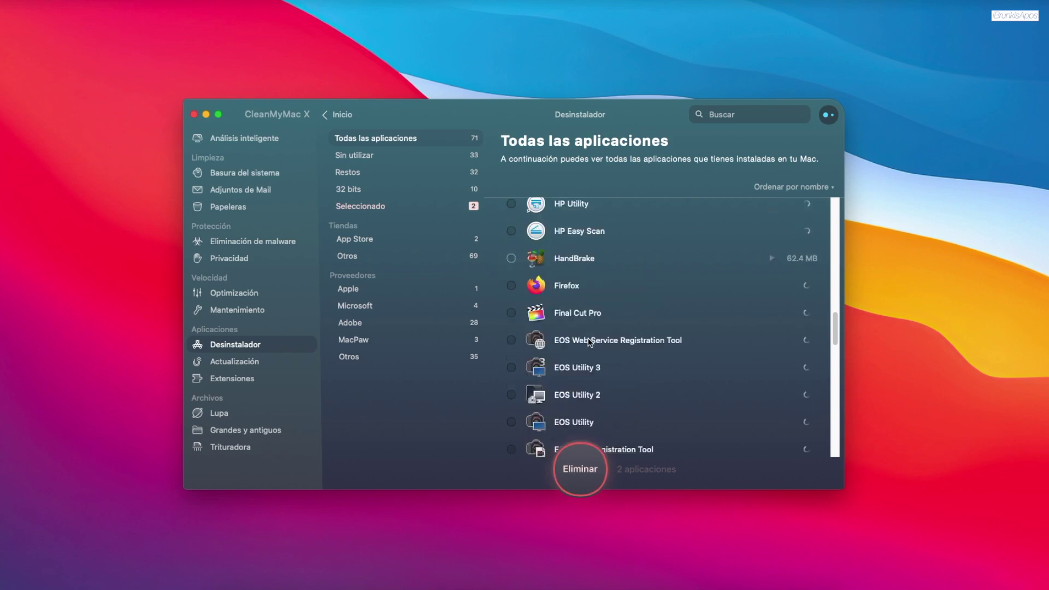
{"action": "scroll", "coordinate": [588, 337], "scroll_direction": "down", "scroll_amount": 10}
{"action": "scroll", "coordinate": [588, 338], "scroll_direction": "down", "scroll_amount": 12}
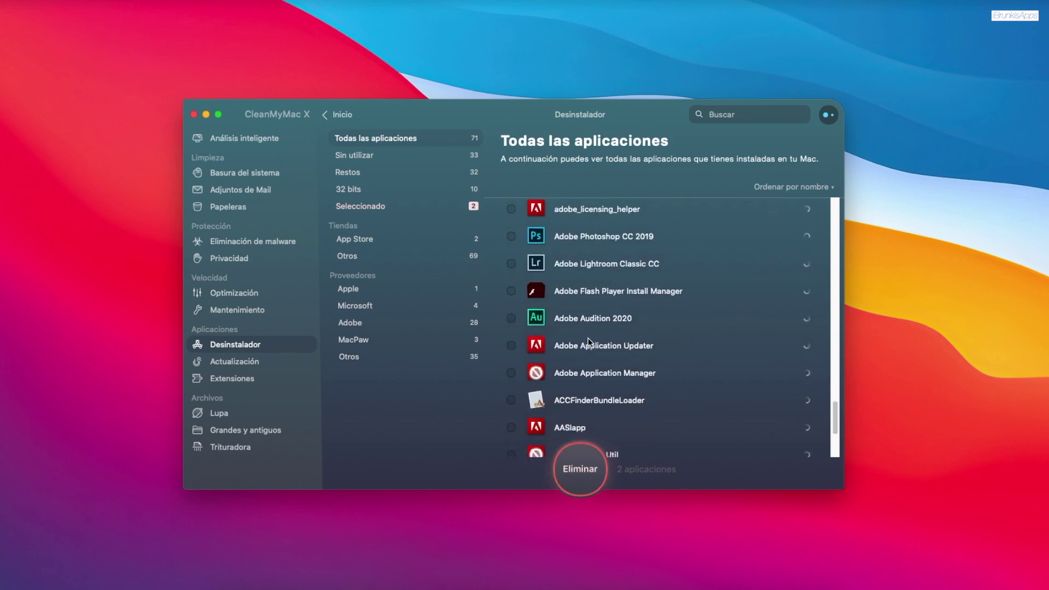
{"action": "left_click", "coordinate": [592, 468]}
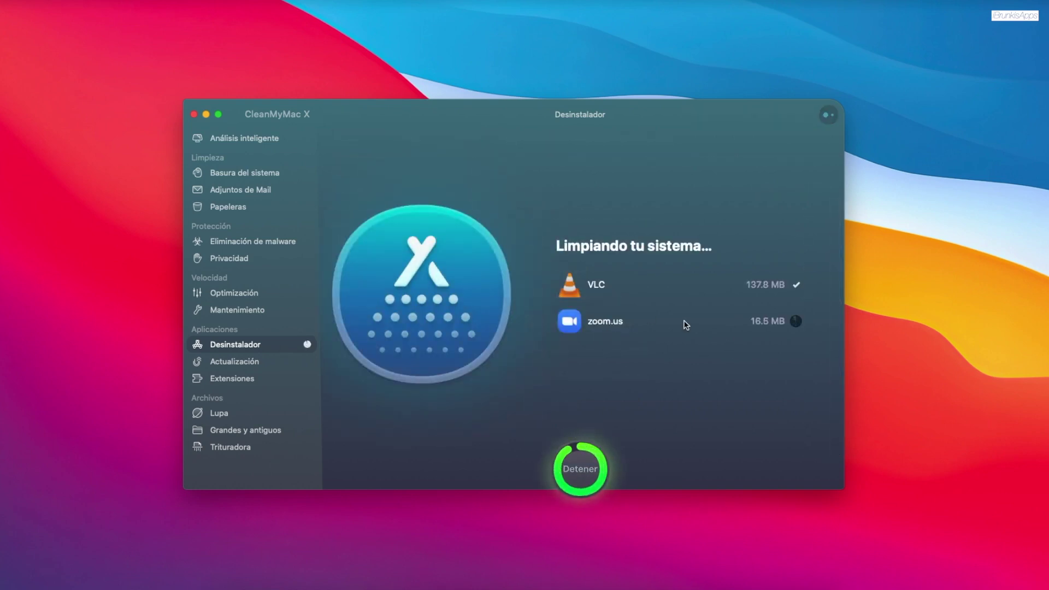
Look through the Actualización, Extensiones and Lupa modules.
{"action": "left_click", "coordinate": [271, 362]}
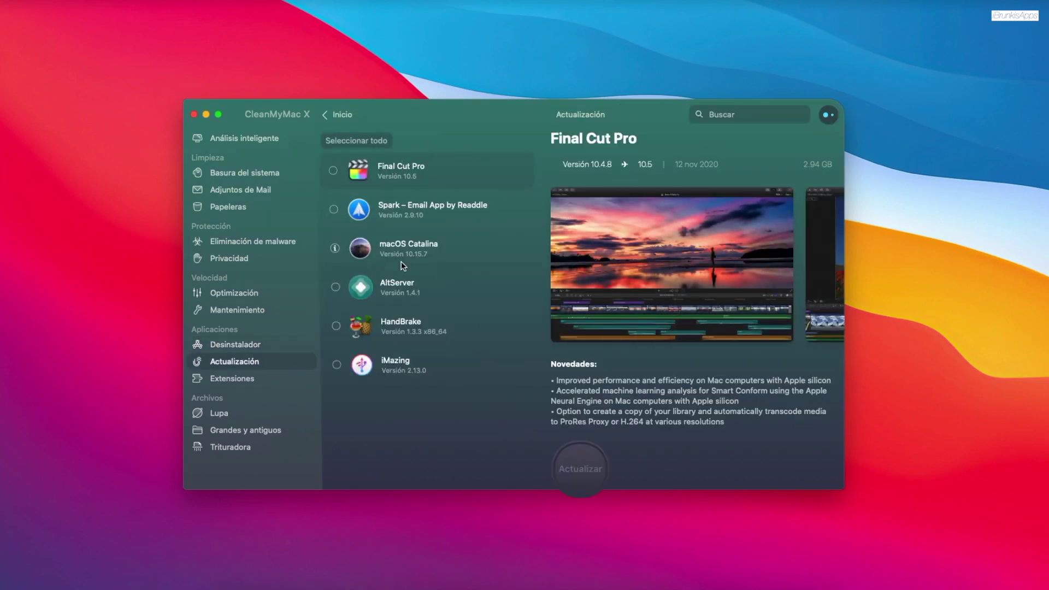
{"action": "left_click", "coordinate": [223, 381]}
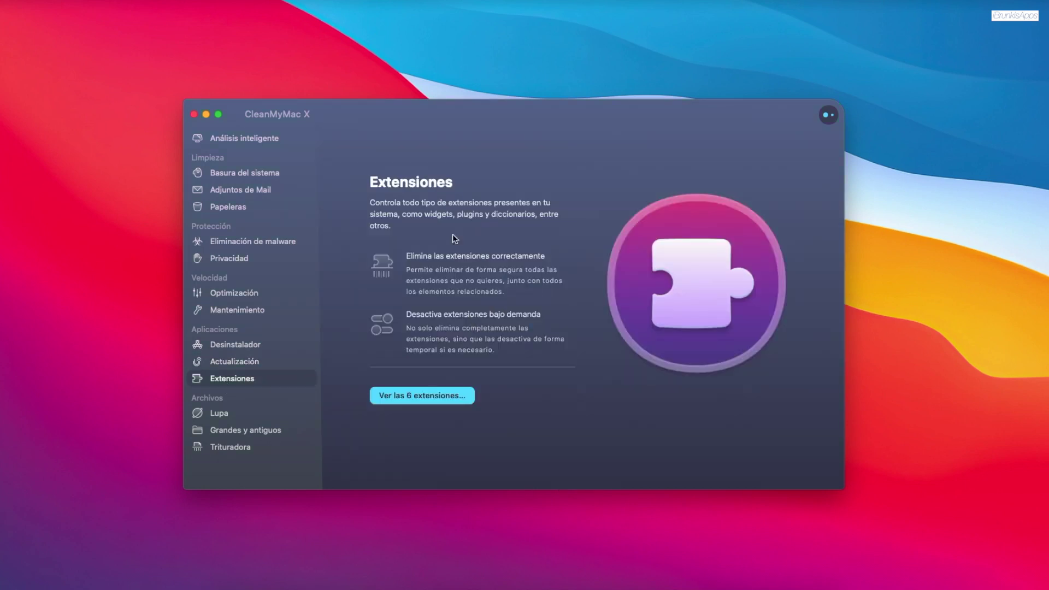
{"action": "left_click", "coordinate": [222, 414]}
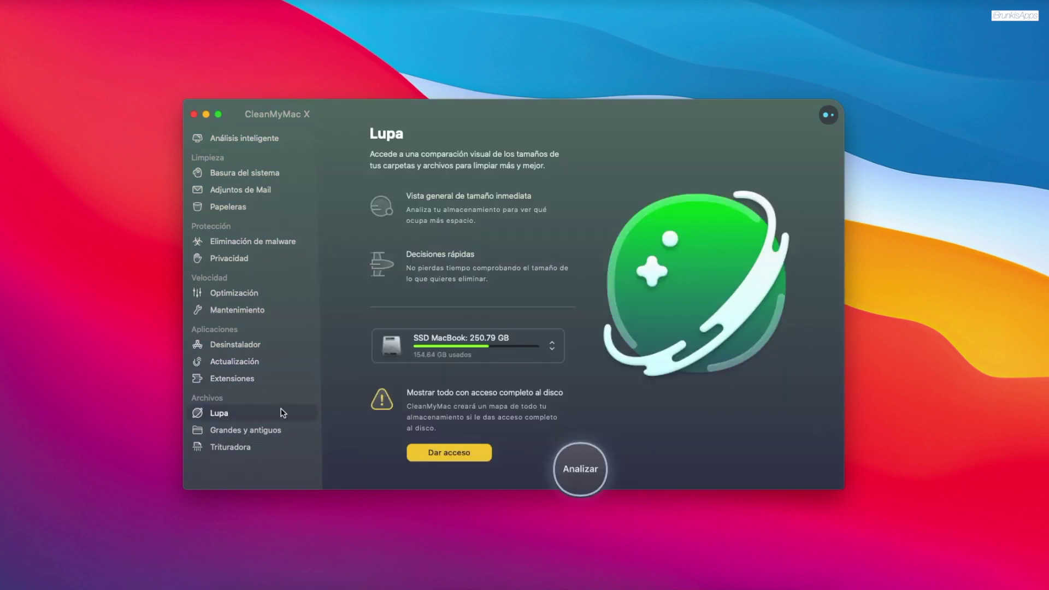